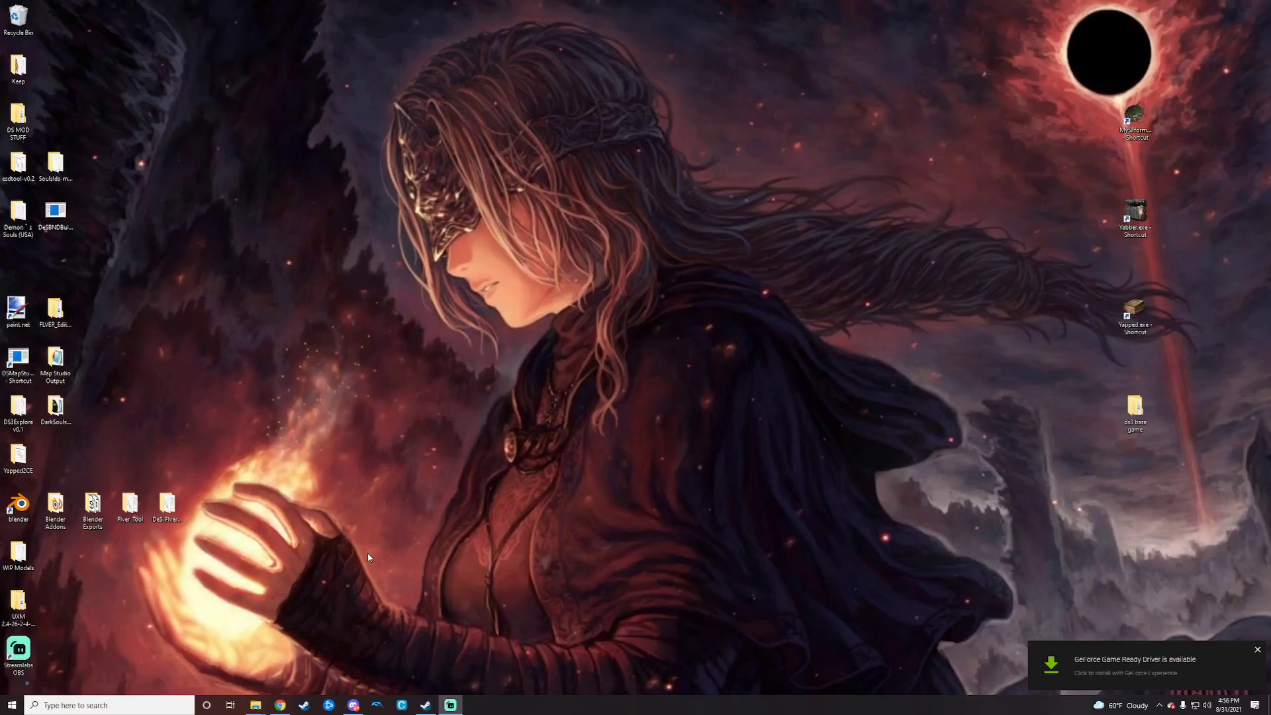
Step: Open the Level 1 folder of Fierce Deity's Sword, inside Fierce Deity Swords in the WIP Models folder
click(1257, 650)
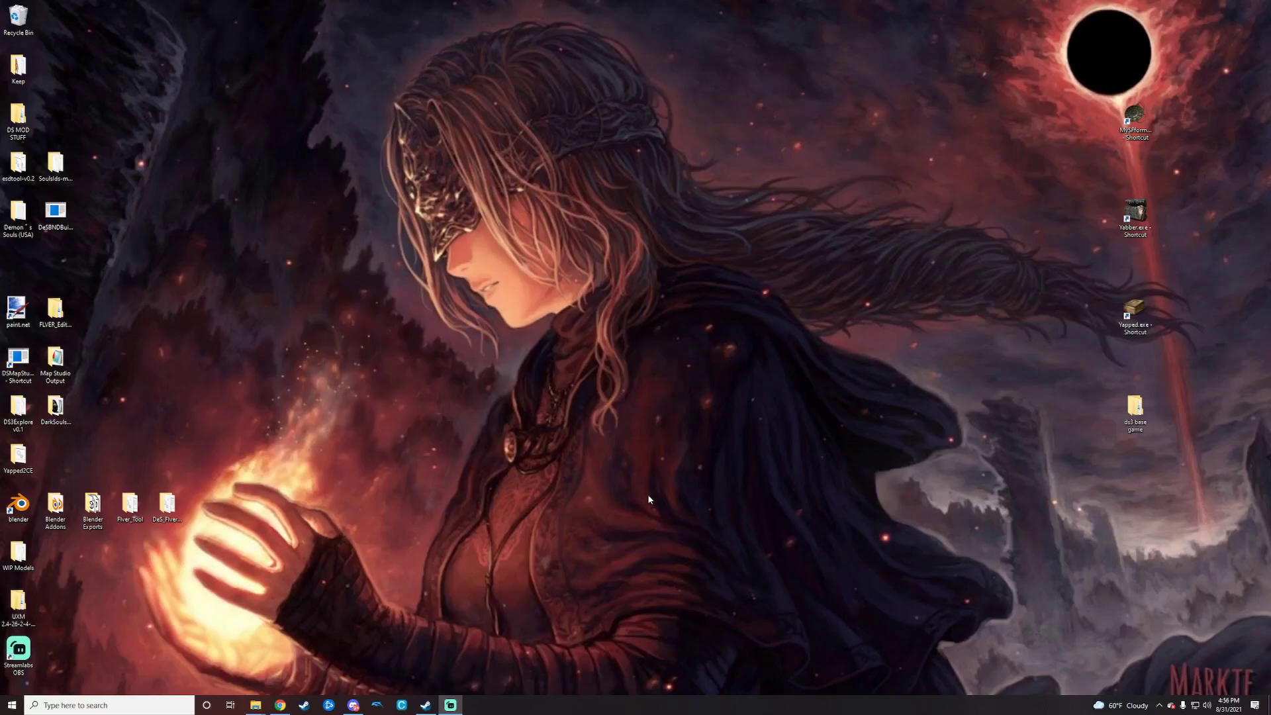
double_click(20, 554)
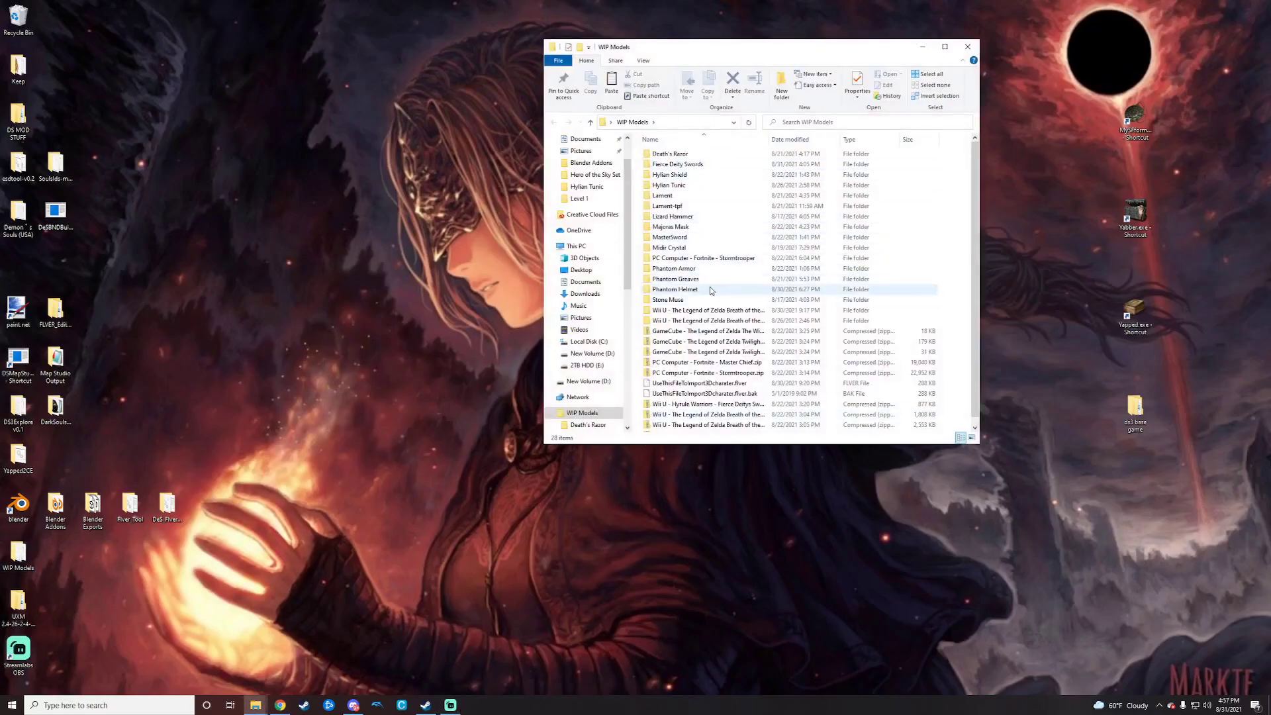
scroll(701, 397, down, 1)
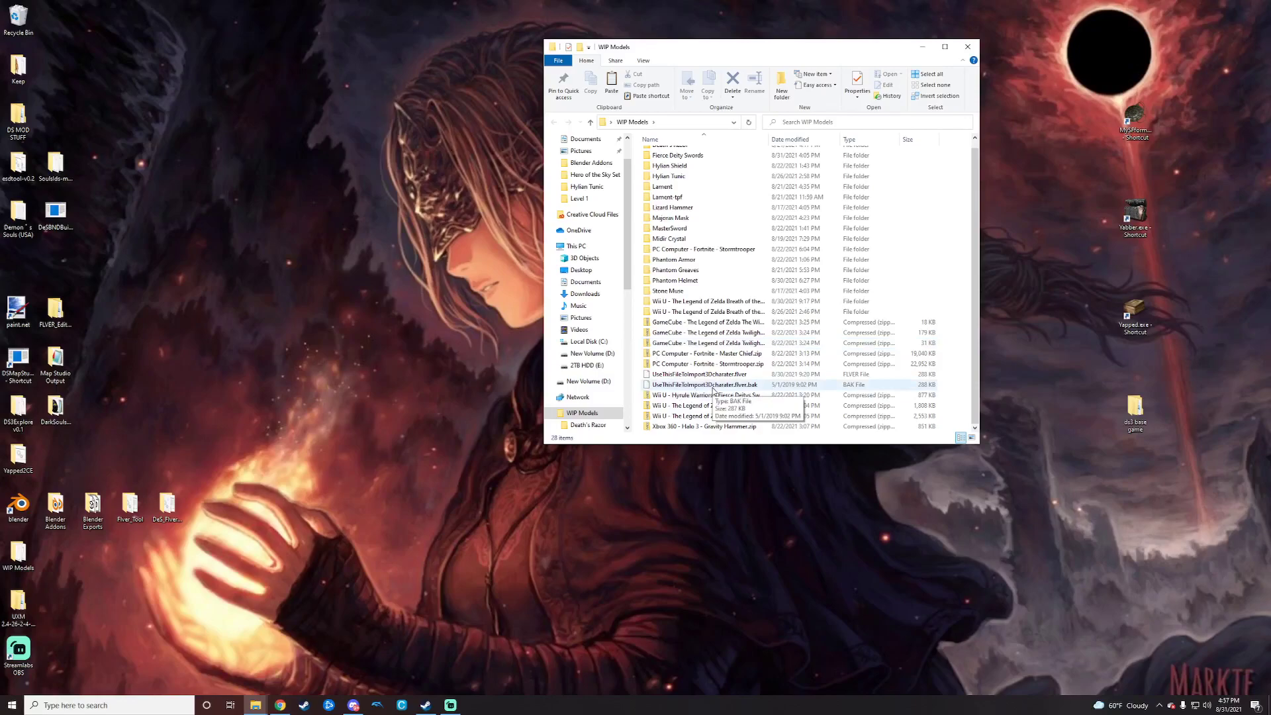
scroll(713, 390, up, 1)
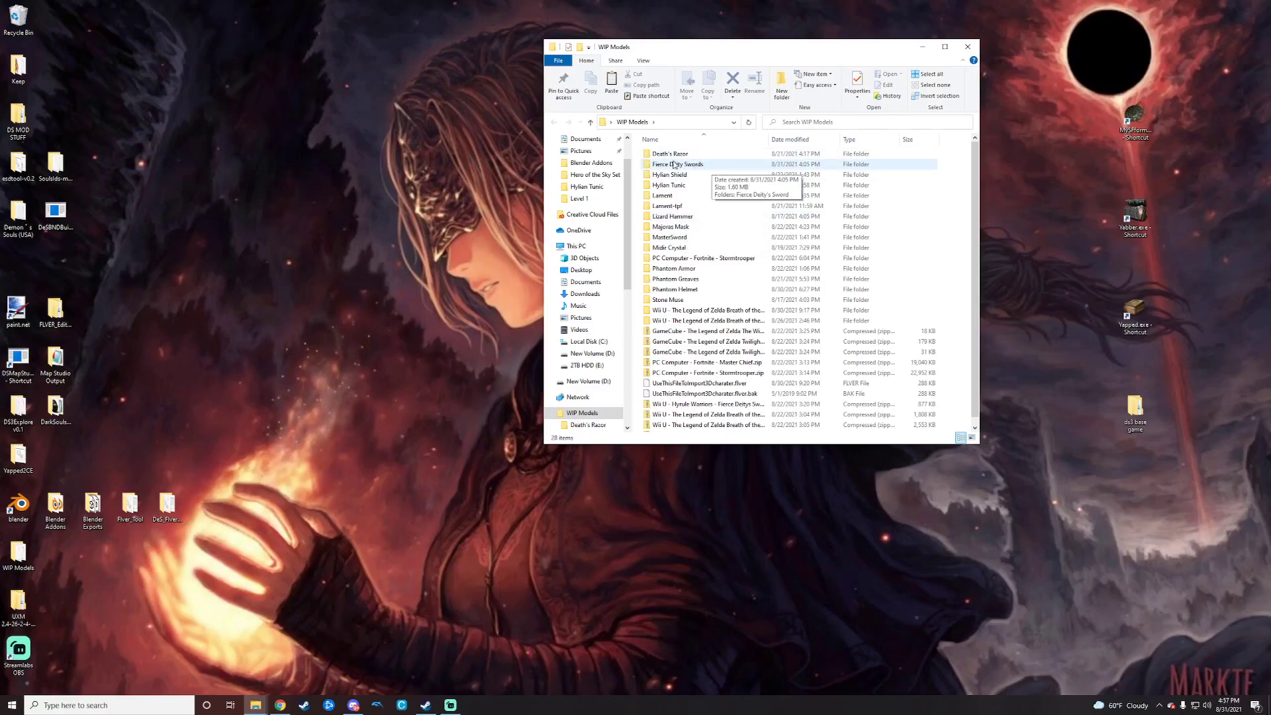
double_click(723, 168)
double_click(722, 155)
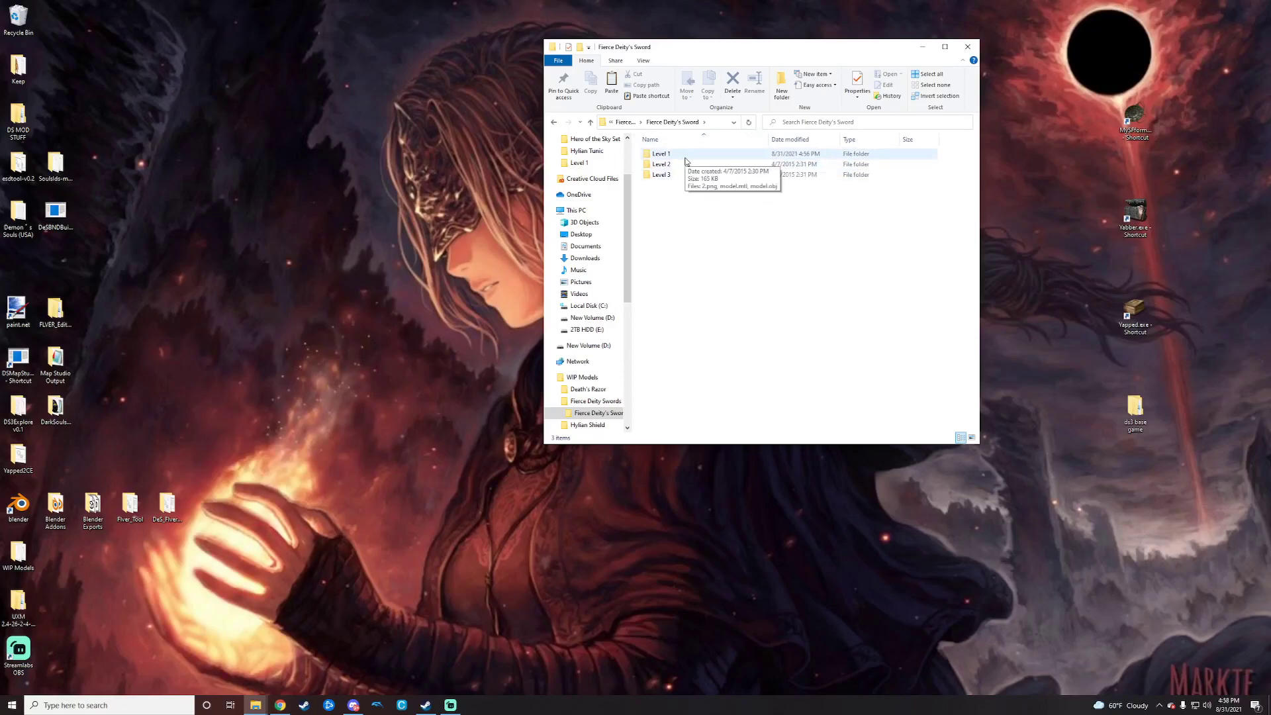
double_click(674, 156)
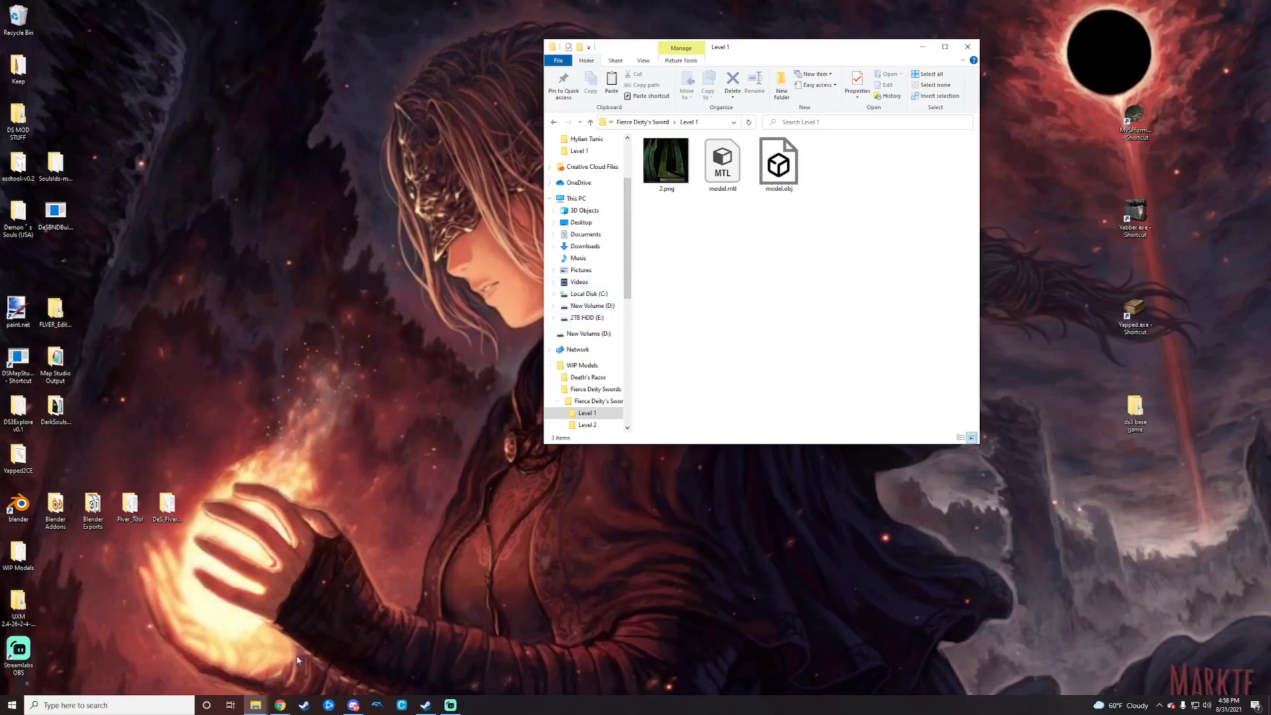
Step: Copy UseThisFileToImport3Dcharater.flver from the WIP Models folder into the Level 1 folder, keeping only the Level 1 window open
double_click(19, 553)
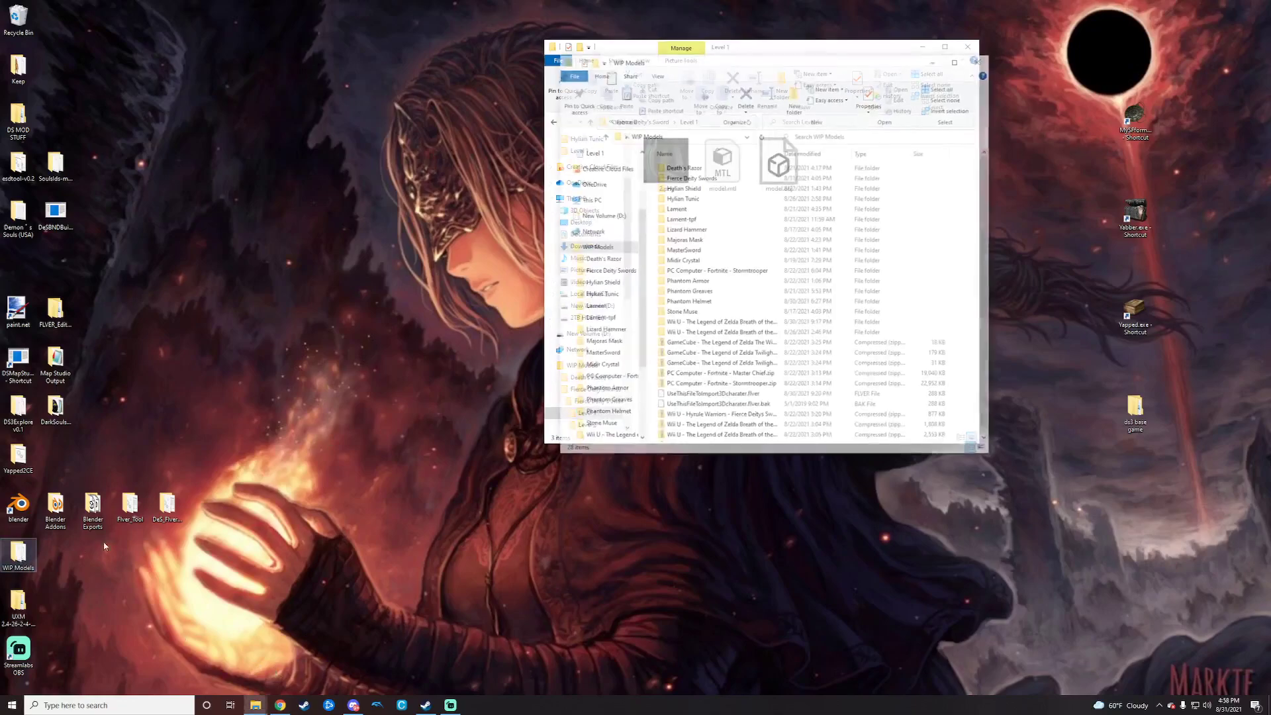
drag(749, 66, 280, 56)
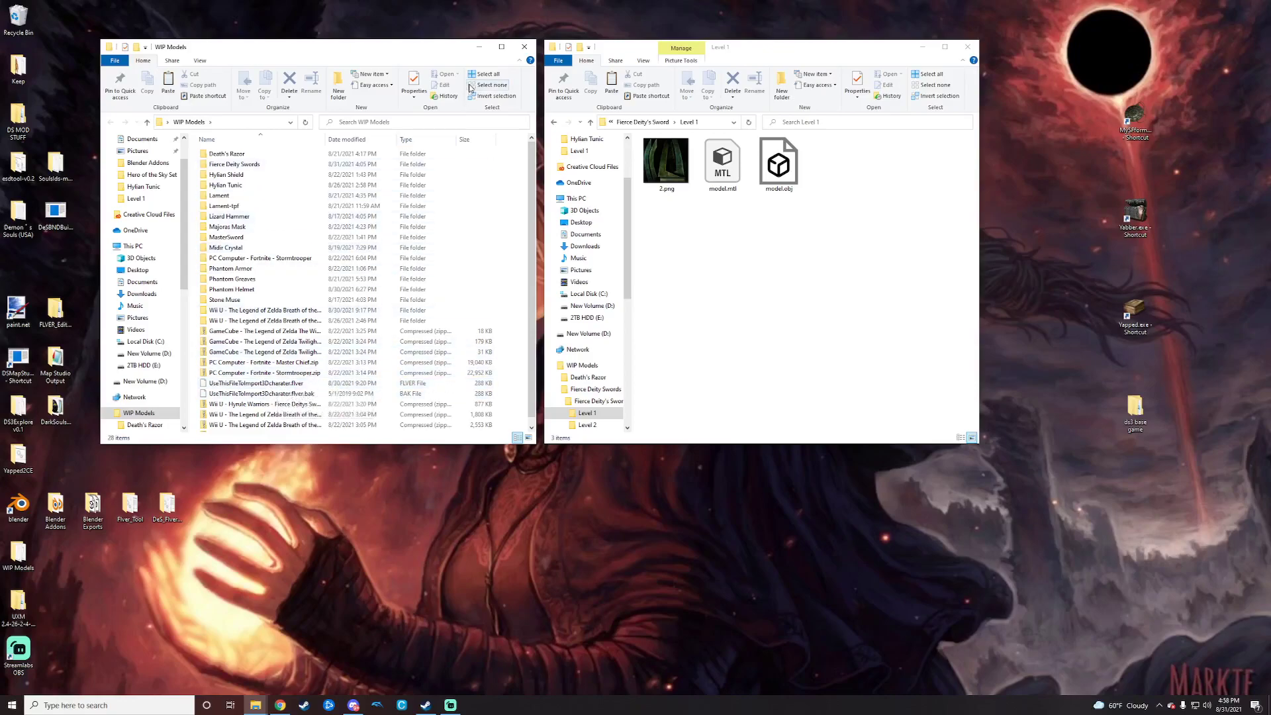
right_click(290, 381)
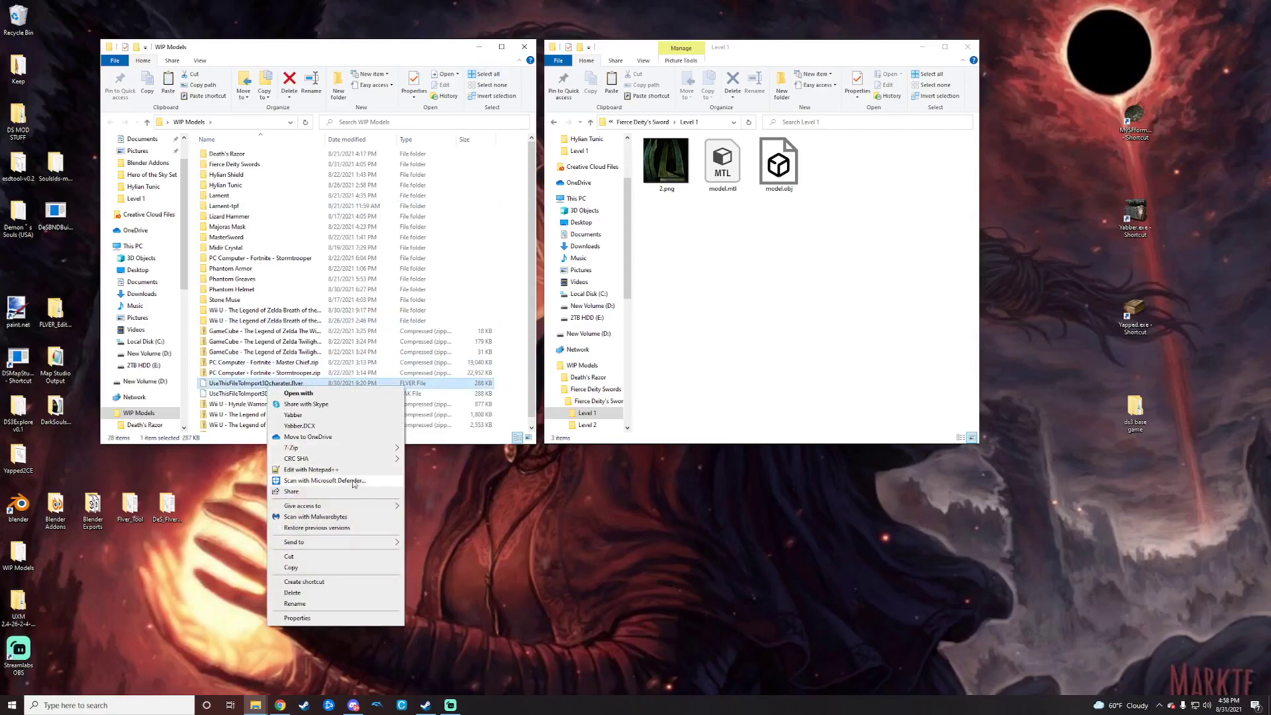
click(291, 567)
right_click(758, 322)
click(788, 385)
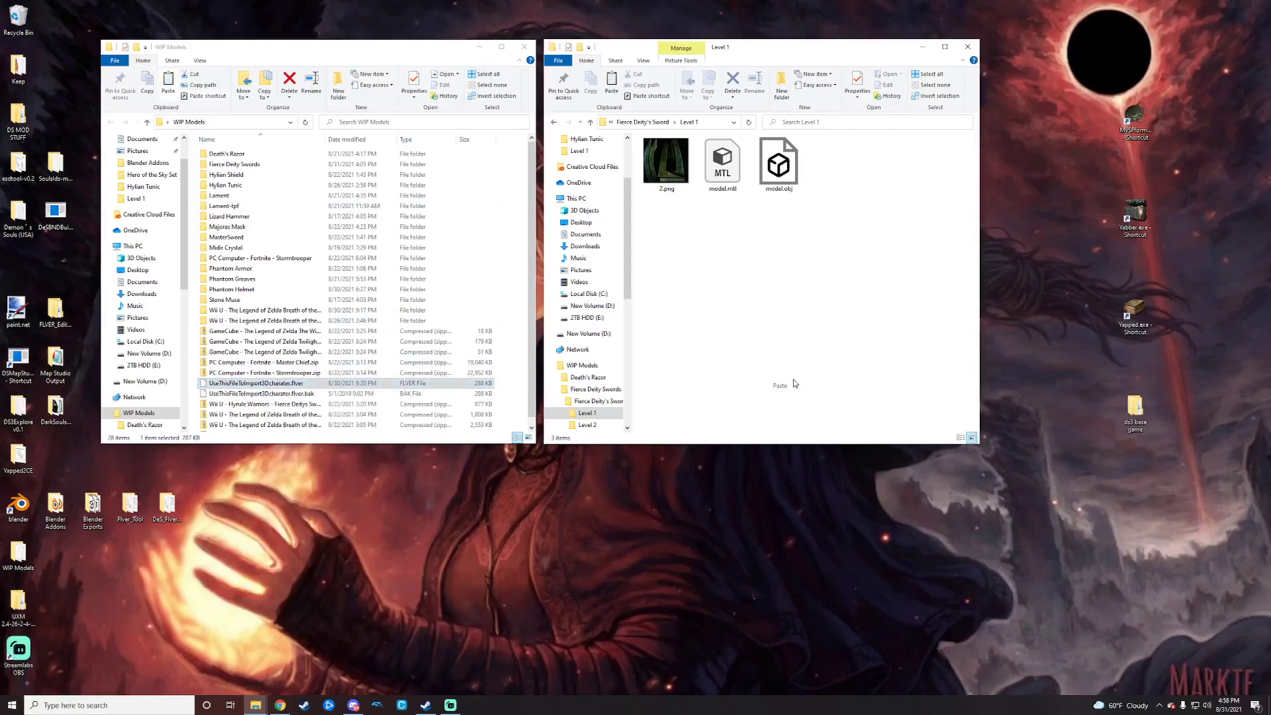
click(524, 46)
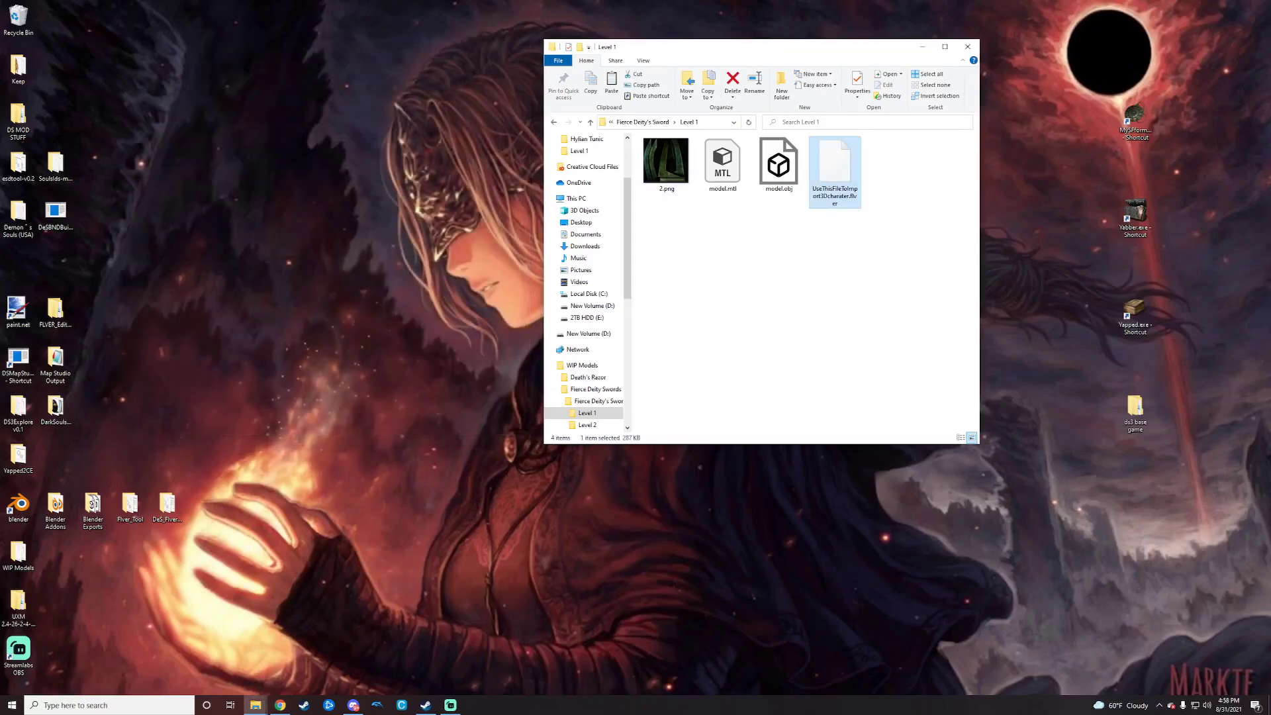
Step: Look in the FLVER_Editor folder inside FLVER_Editor1.9 for the original UseThisFileToImport3Dcharater.flver.bak file
click(58, 313)
double_click(58, 314)
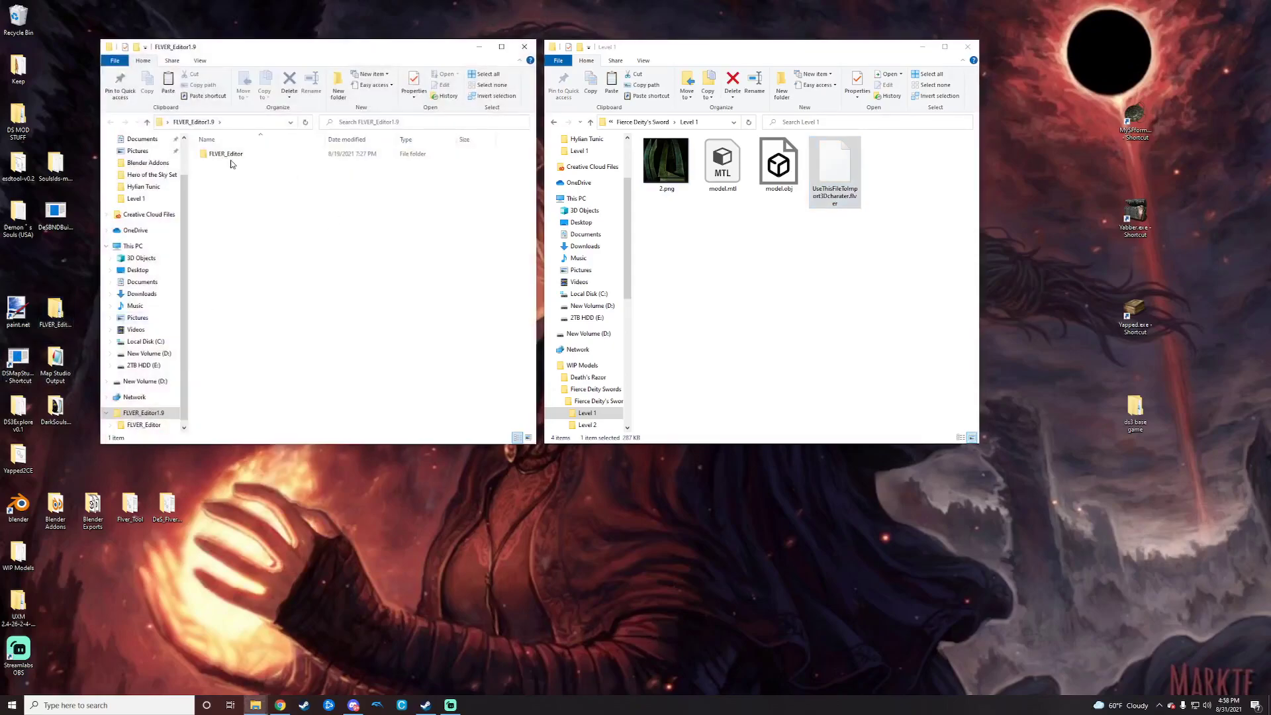
double_click(232, 159)
scroll(280, 233, down, 6)
scroll(281, 233, down, 20)
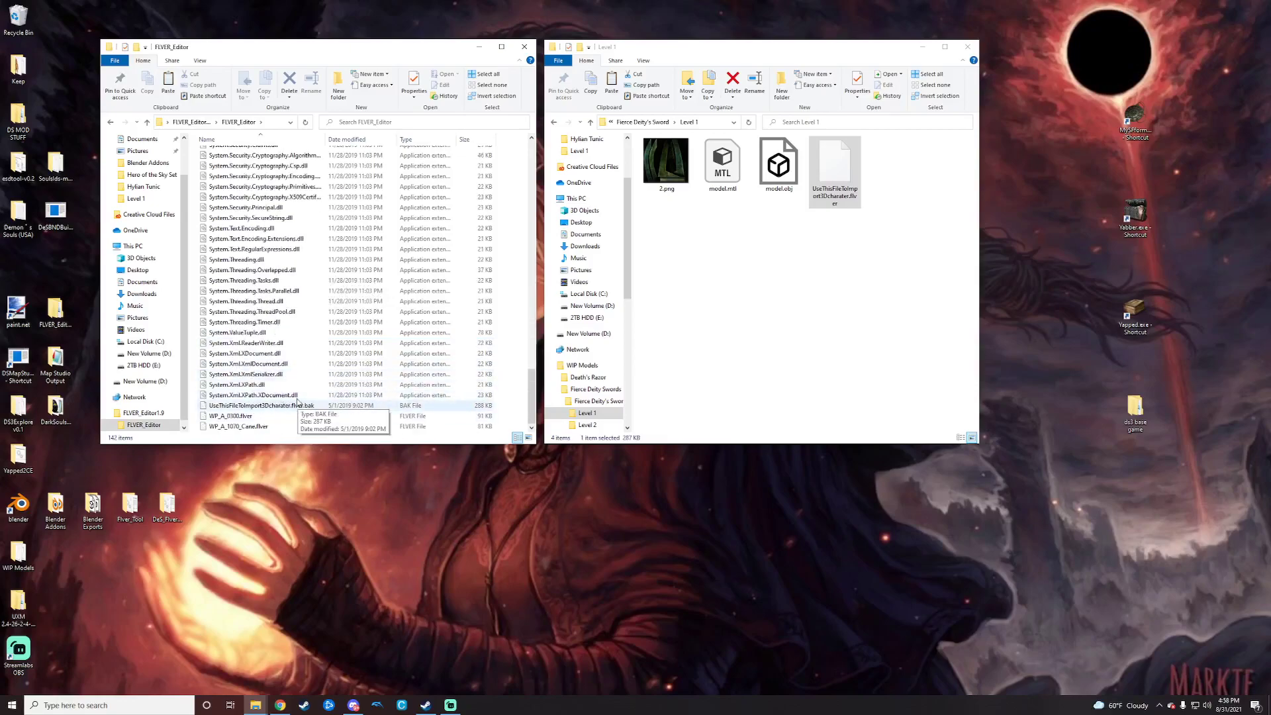
click(525, 46)
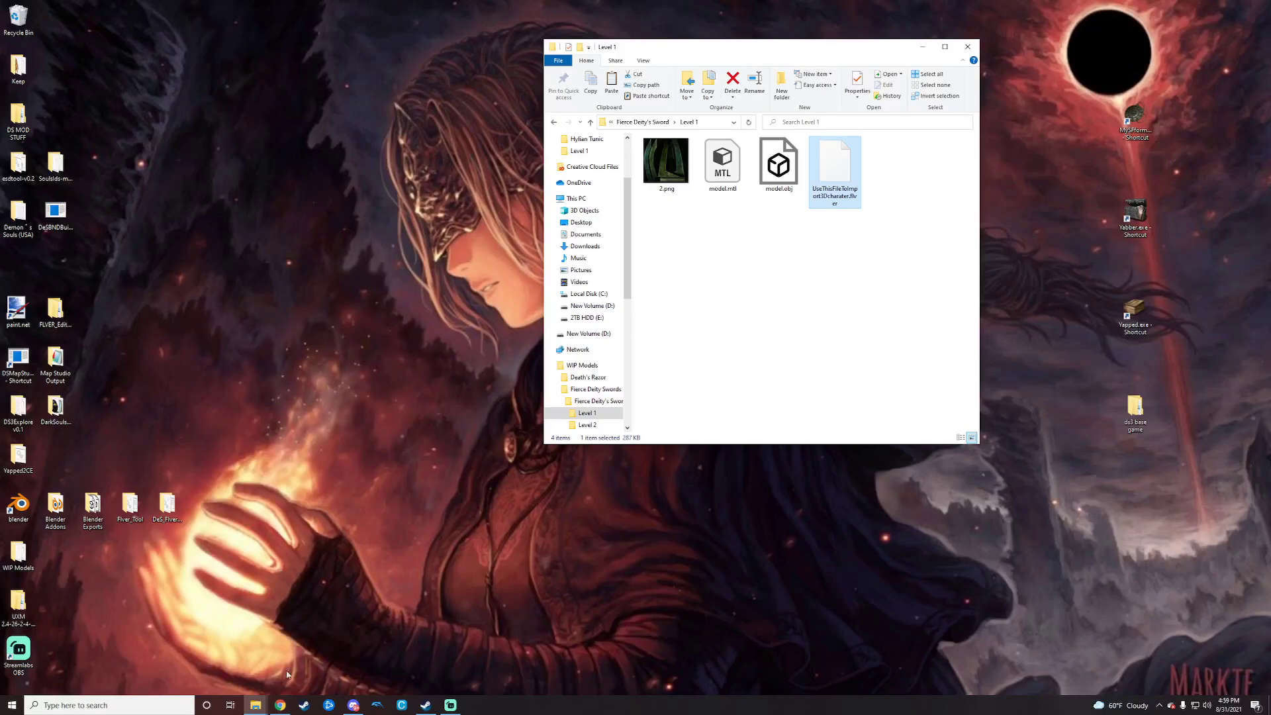
Step: Search the Dark Souls 3 Parts ID's page in the browser for "moonlight" to look up the Moonlight Greatsword's part ID
click(280, 705)
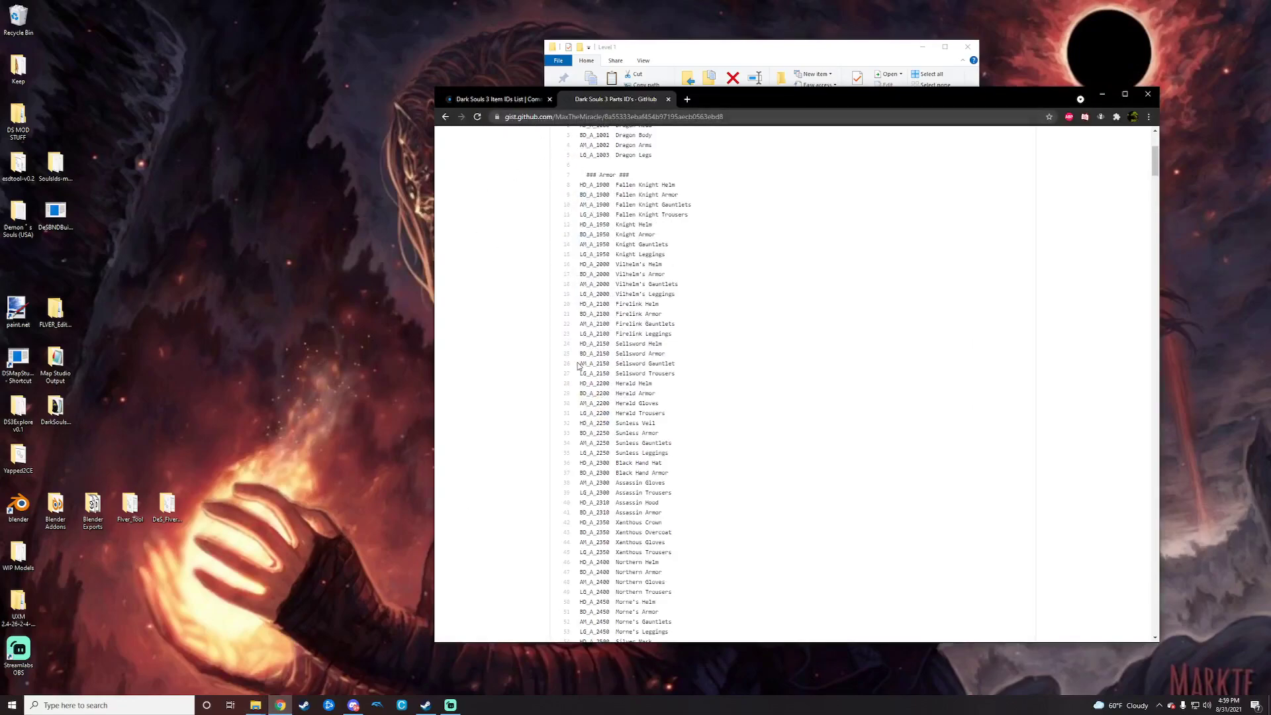
scroll(732, 245, down, 2)
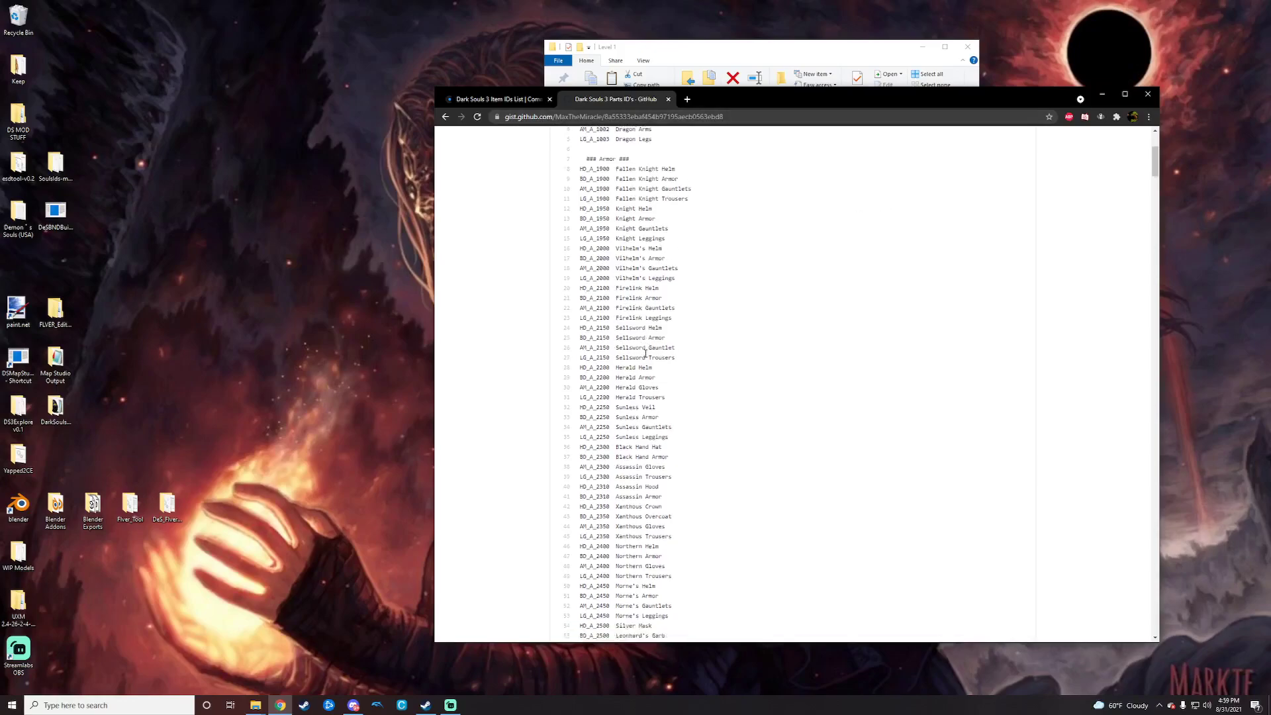
scroll(647, 371, up, 2)
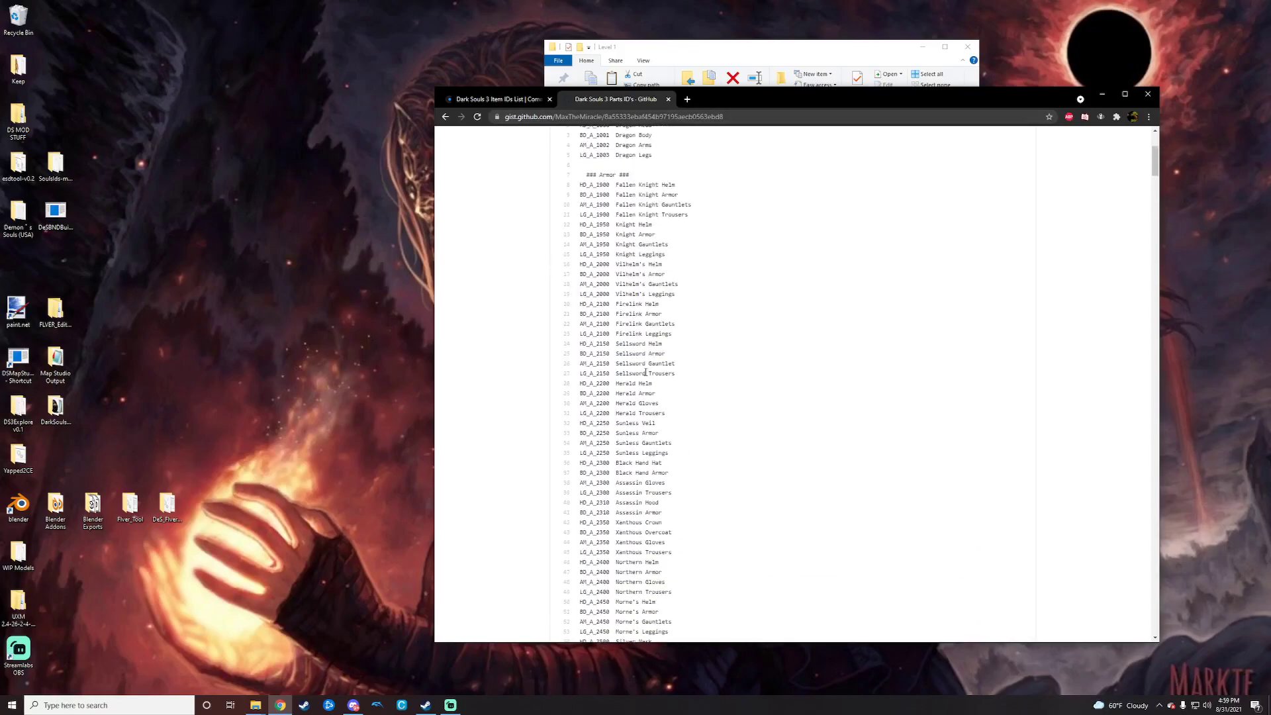
key(ctrl+f)
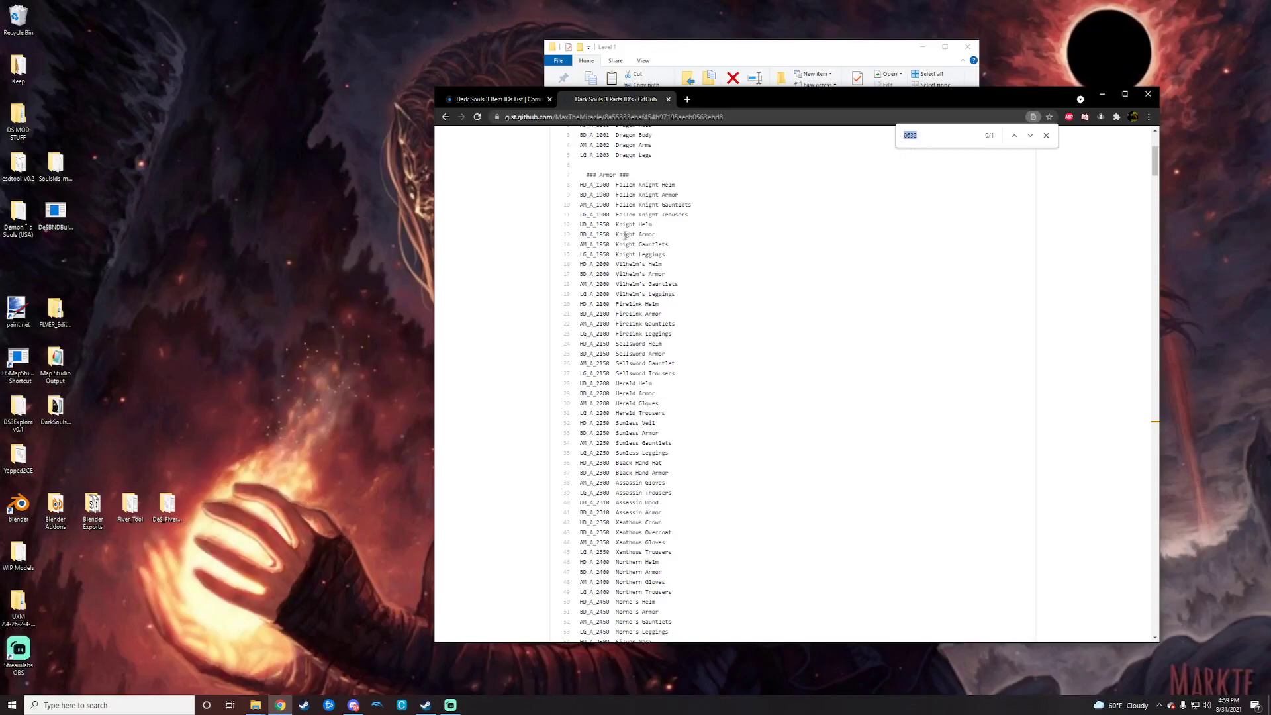
drag(618, 235, 656, 237)
drag(933, 134, 891, 138)
text(onlight)
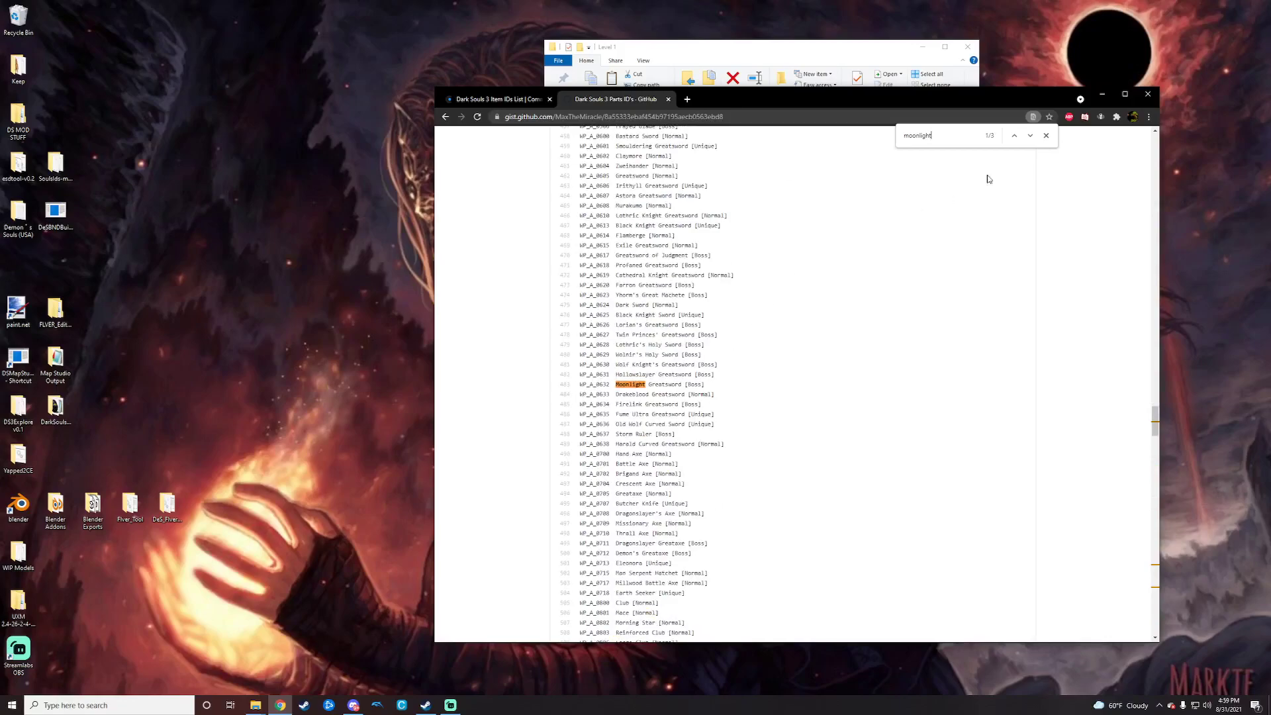
click(1108, 95)
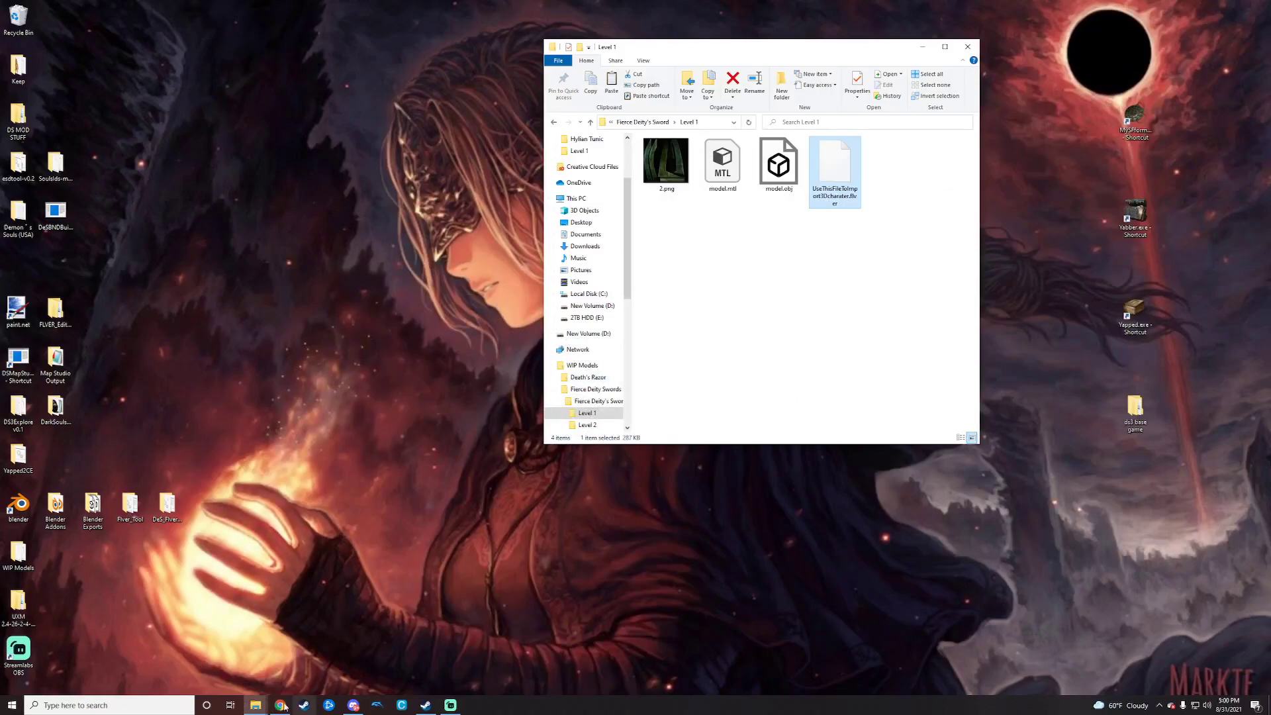
Step: Search the parts folder of the DARK SOULS III Game directory for 0632
mouse_move(256, 705)
click(196, 656)
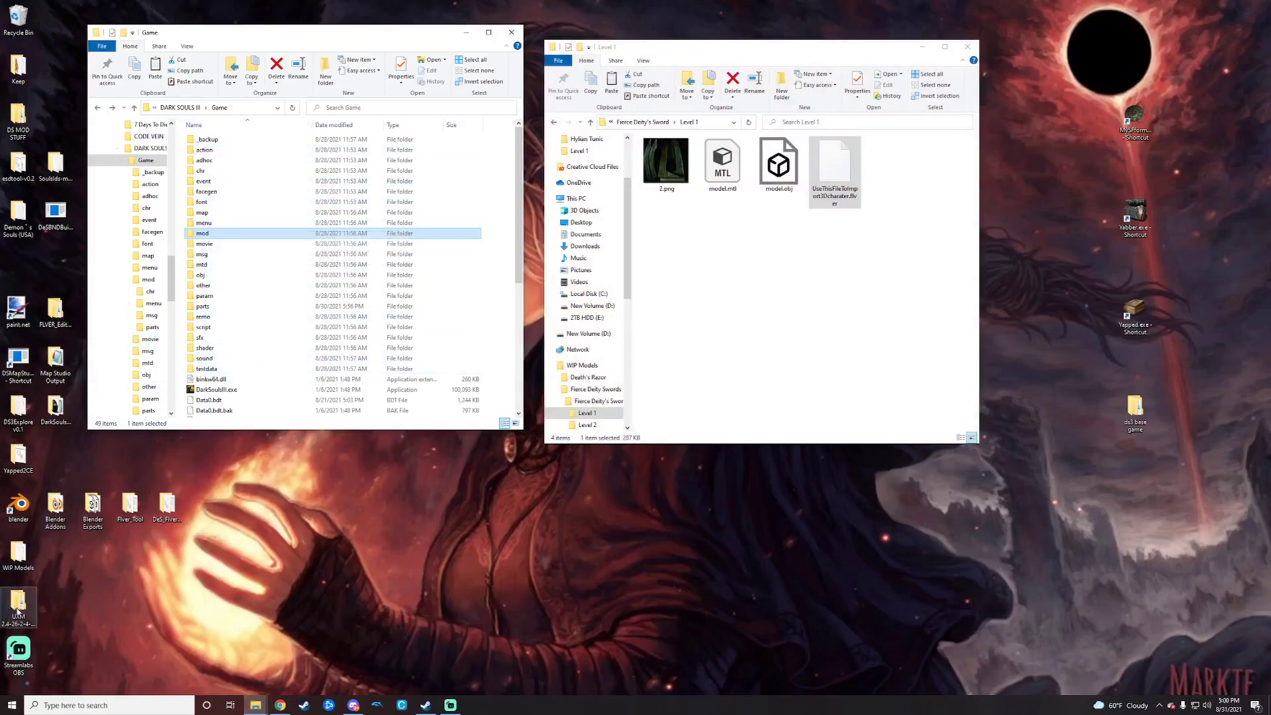
double_click(239, 306)
click(362, 108)
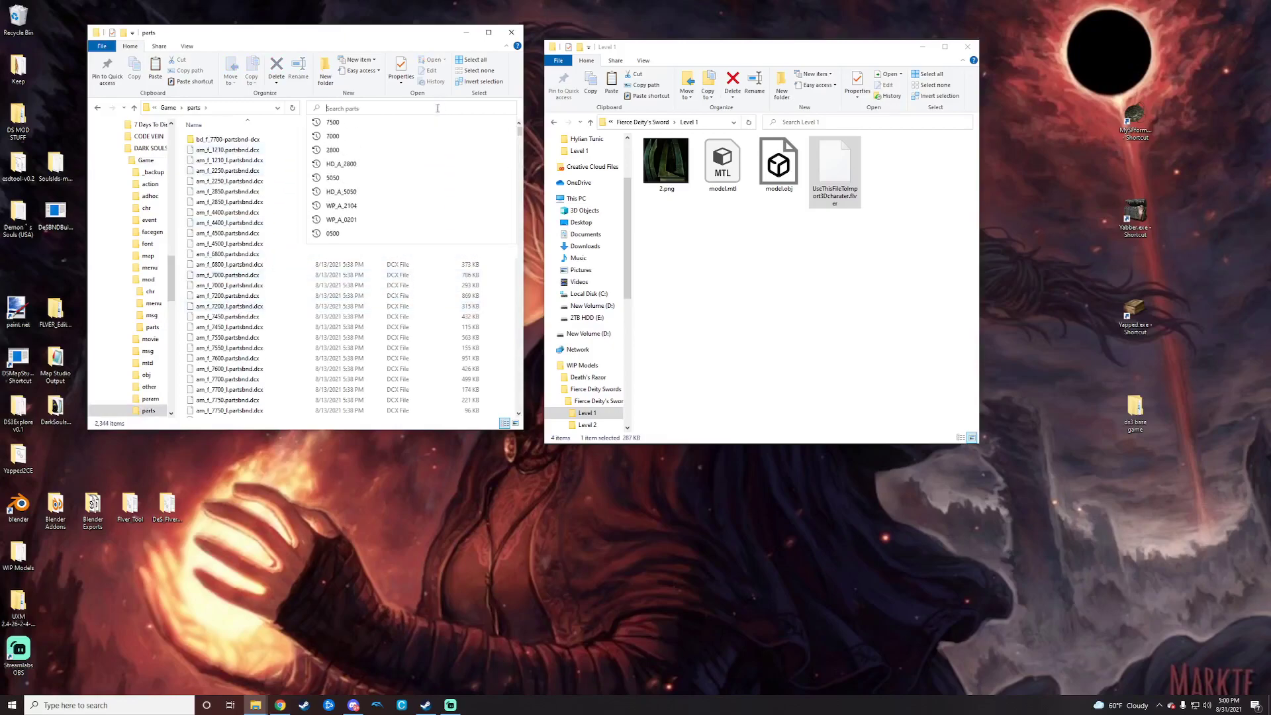
text(0632)
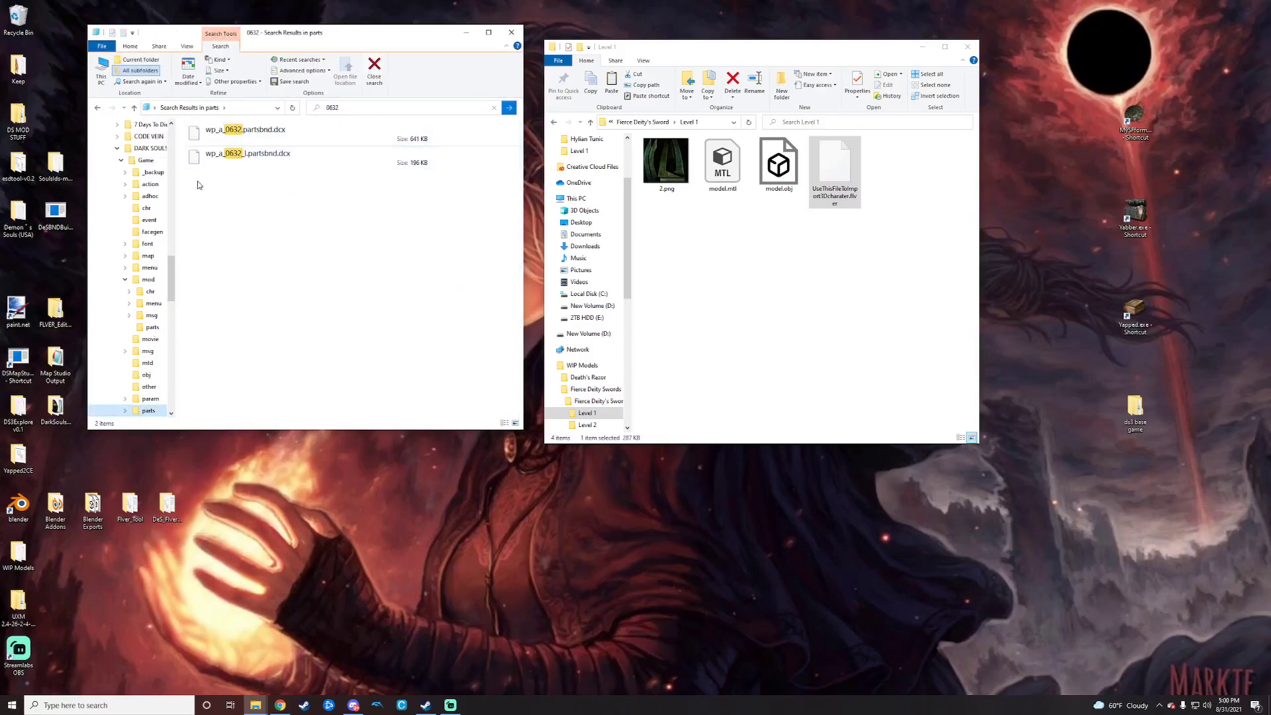
Step: Copy wp_a_0632.partsbnd.dcx from the search results into the Level 1 folder and close the game folder window
click(305, 141)
right_click(305, 140)
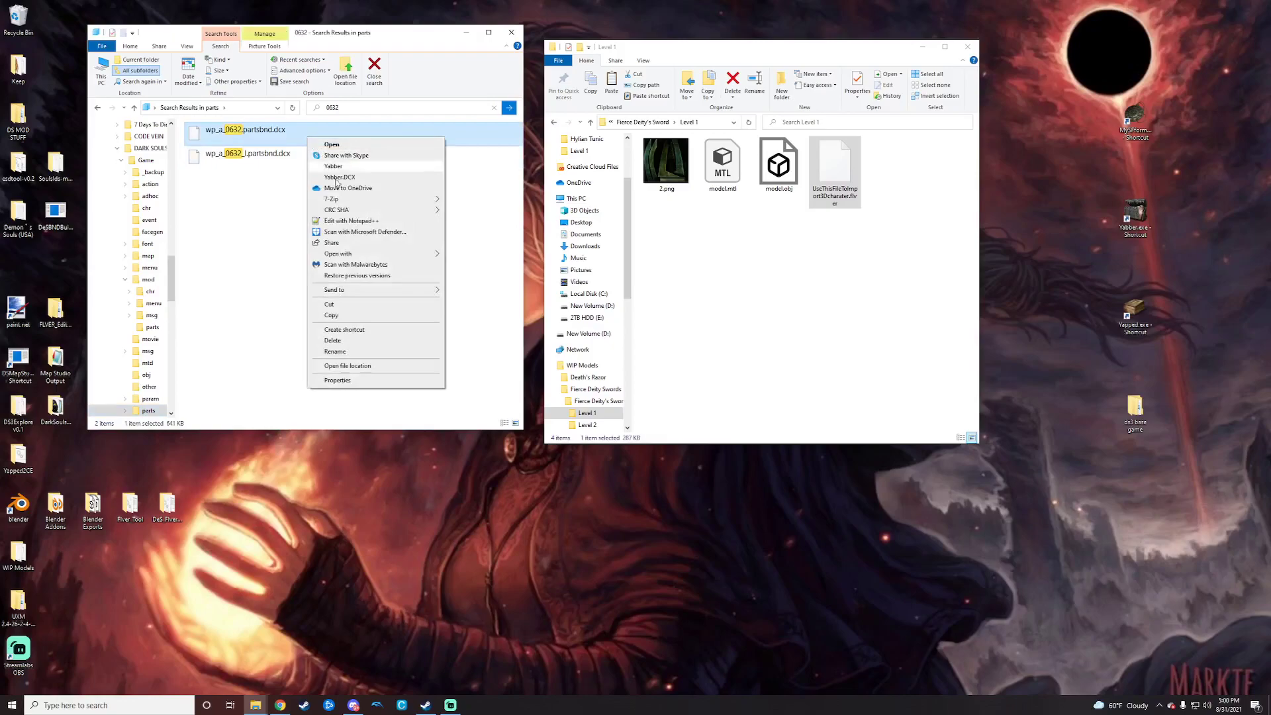
click(358, 310)
click(760, 250)
right_click(760, 250)
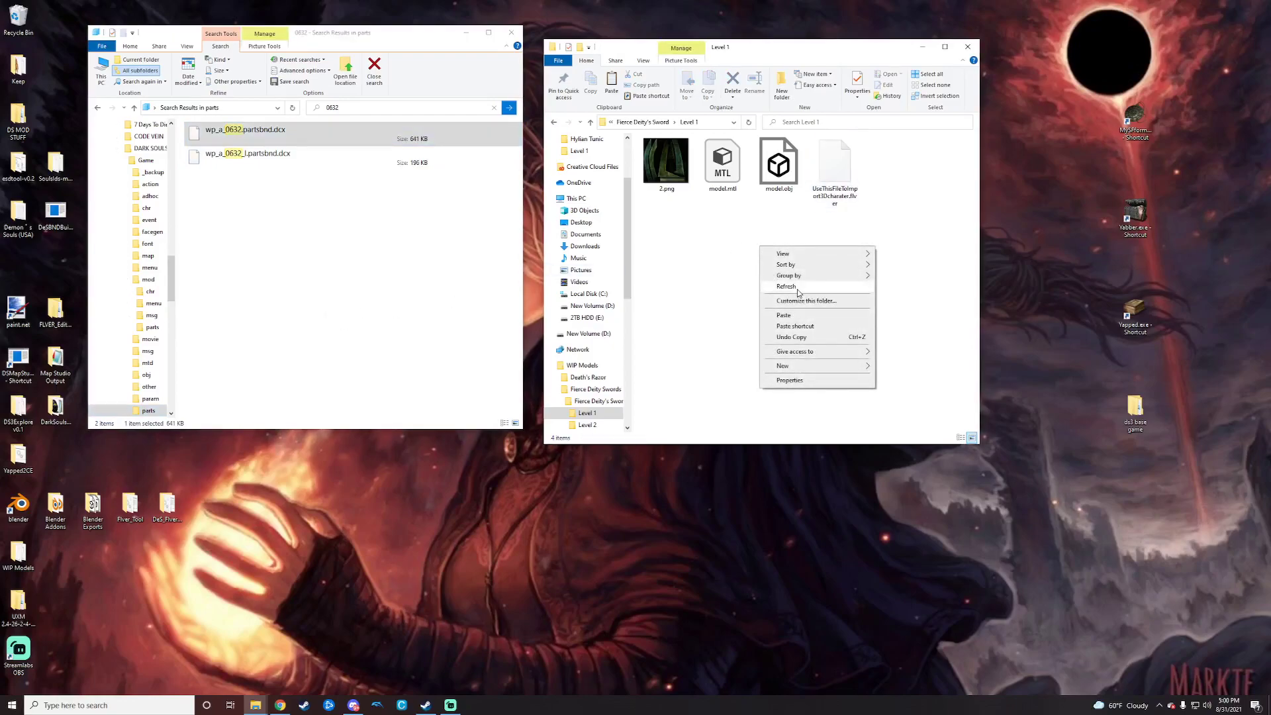
click(781, 326)
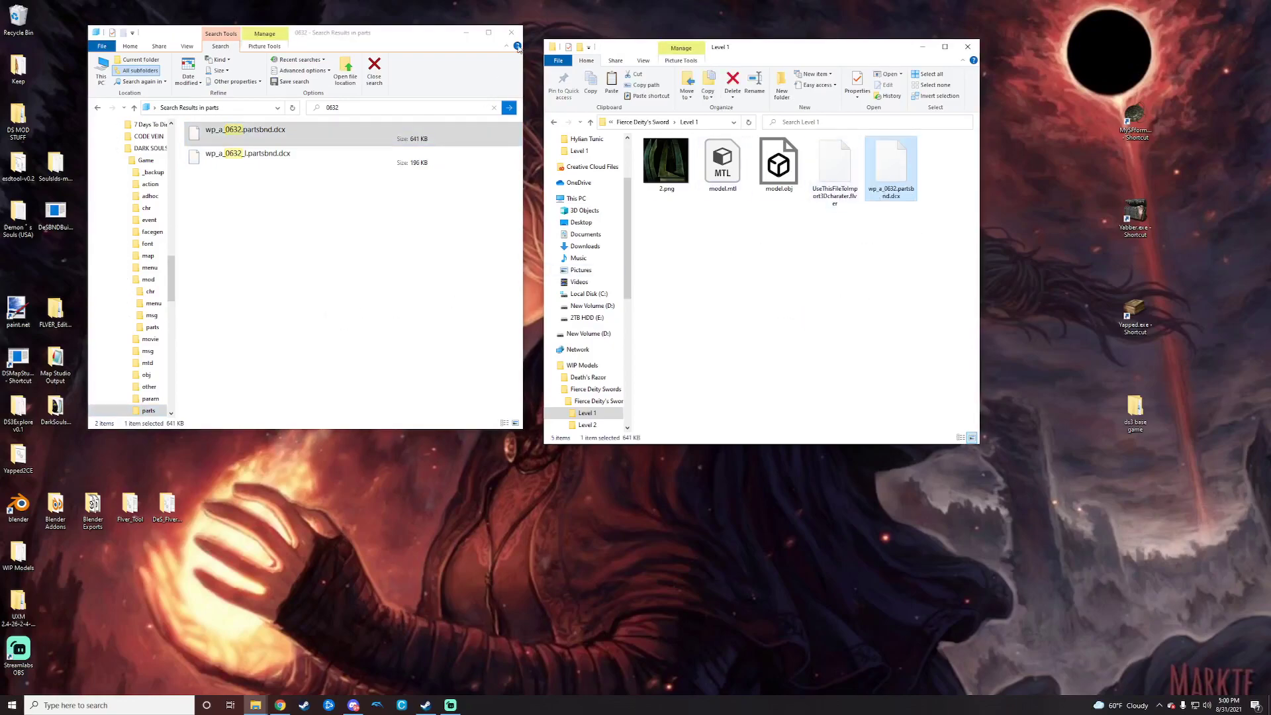
click(510, 33)
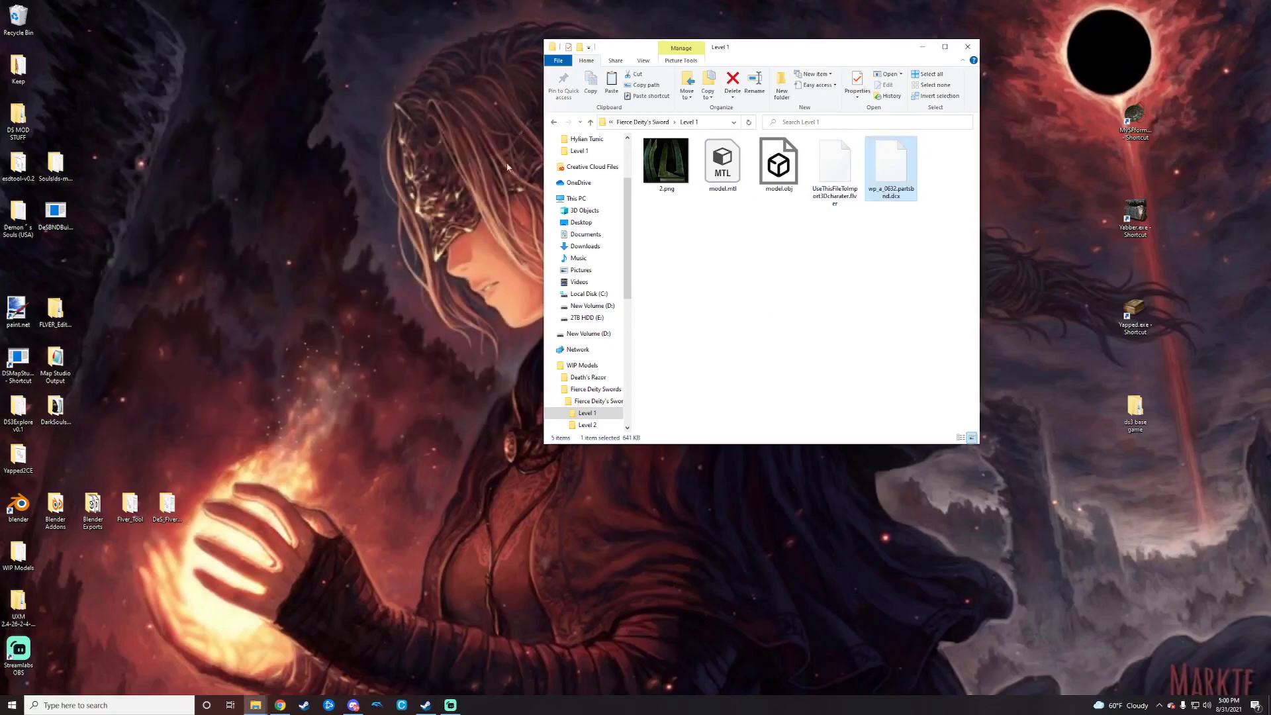
Step: Unpack wp_a_0632.partsbnd.dcx with Yabber, and also unpack WP_A_0632.tpf from the extracted parts > Weapon > WP_A_0632 folder
drag(916, 176, 1130, 219)
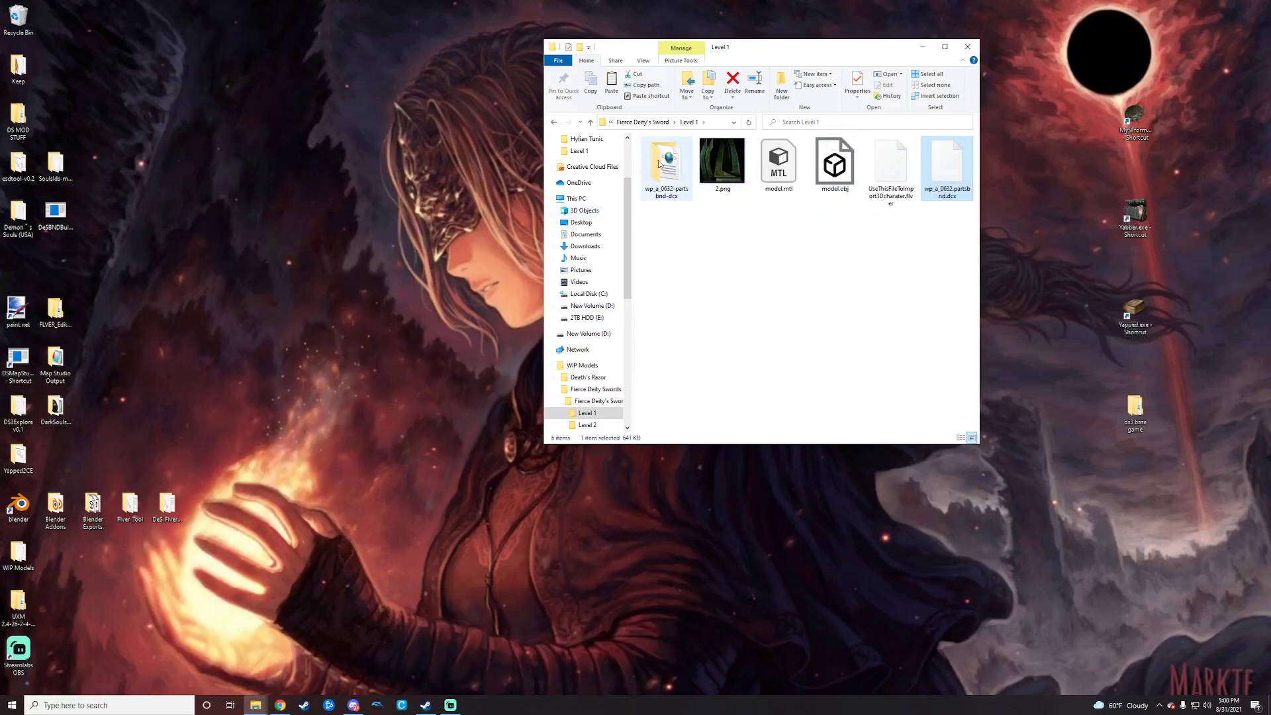
double_click(669, 173)
double_click(662, 154)
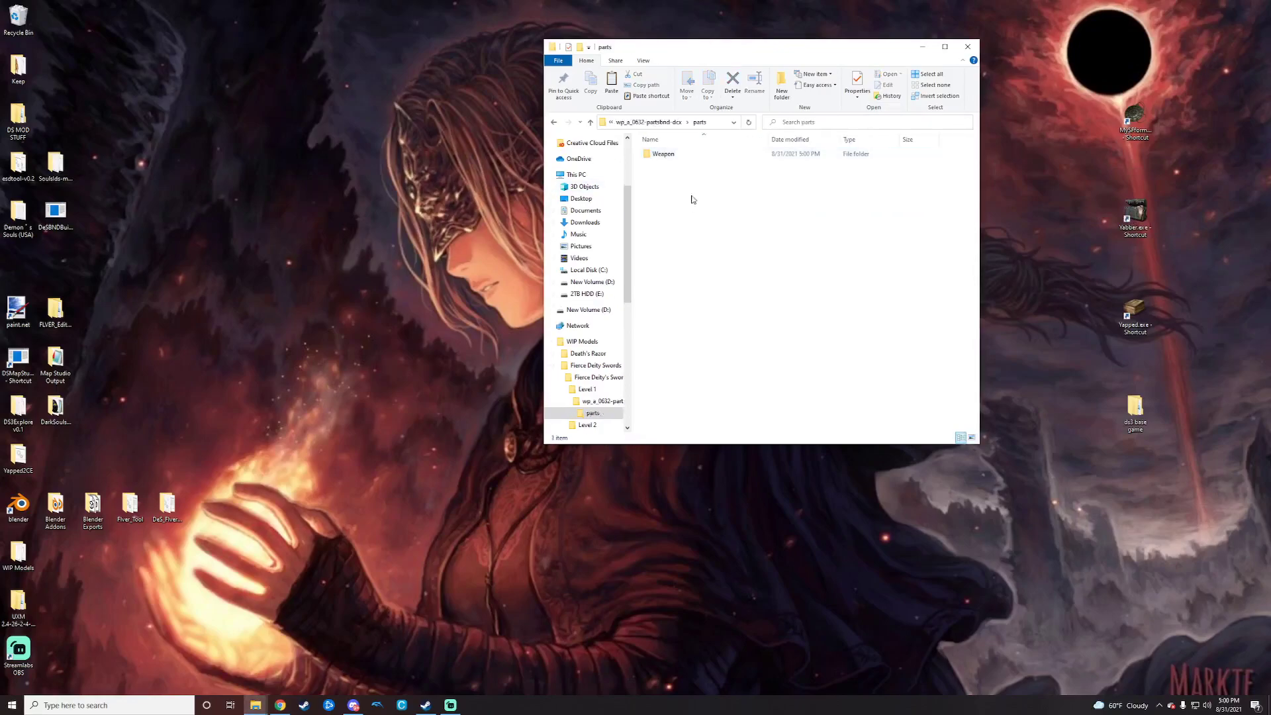
double_click(675, 154)
click(682, 155)
double_click(681, 155)
click(675, 164)
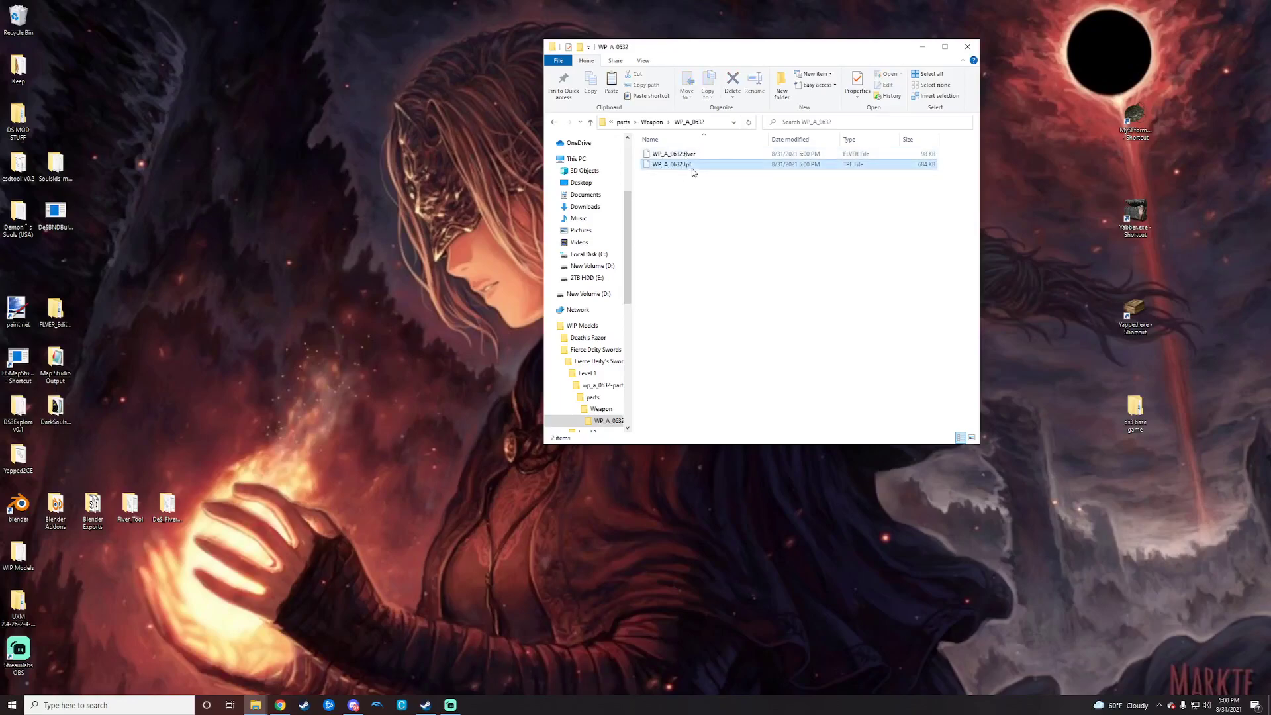
drag(660, 165, 1135, 221)
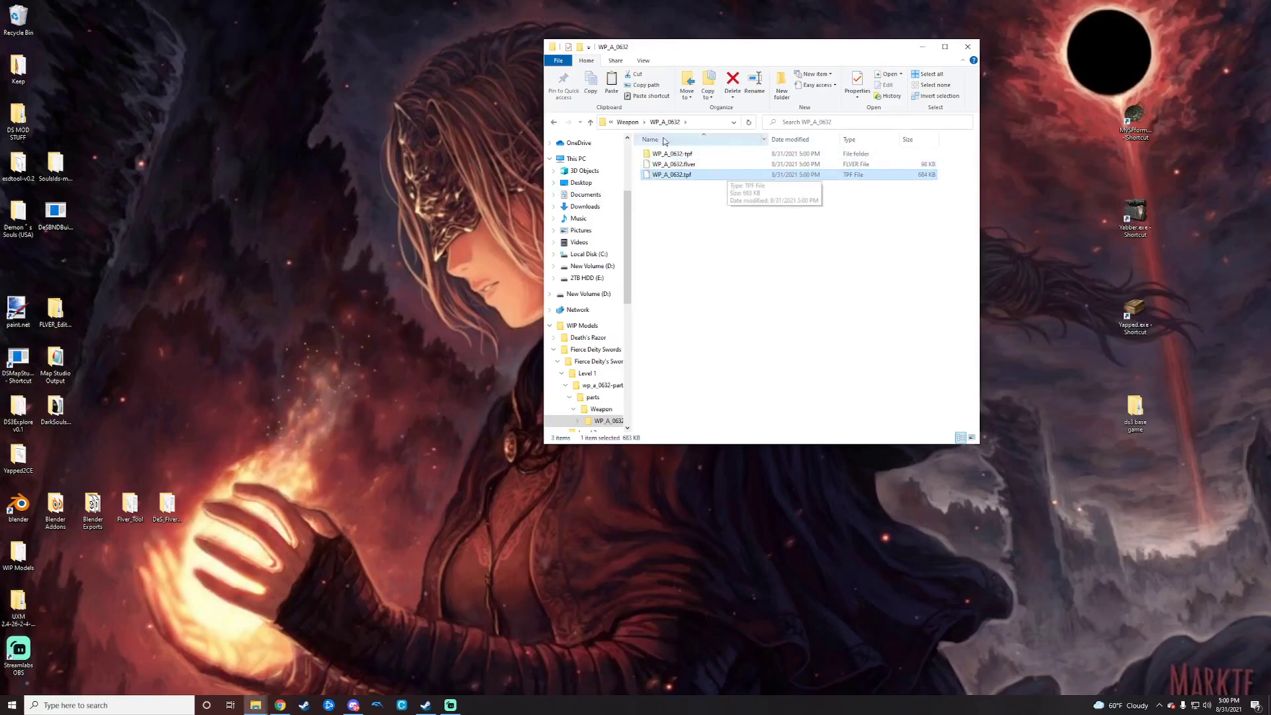
Step: Return to the Level 1 folder and reposition its window nearer the middle of the desktop
click(554, 124)
click(554, 123)
click(554, 124)
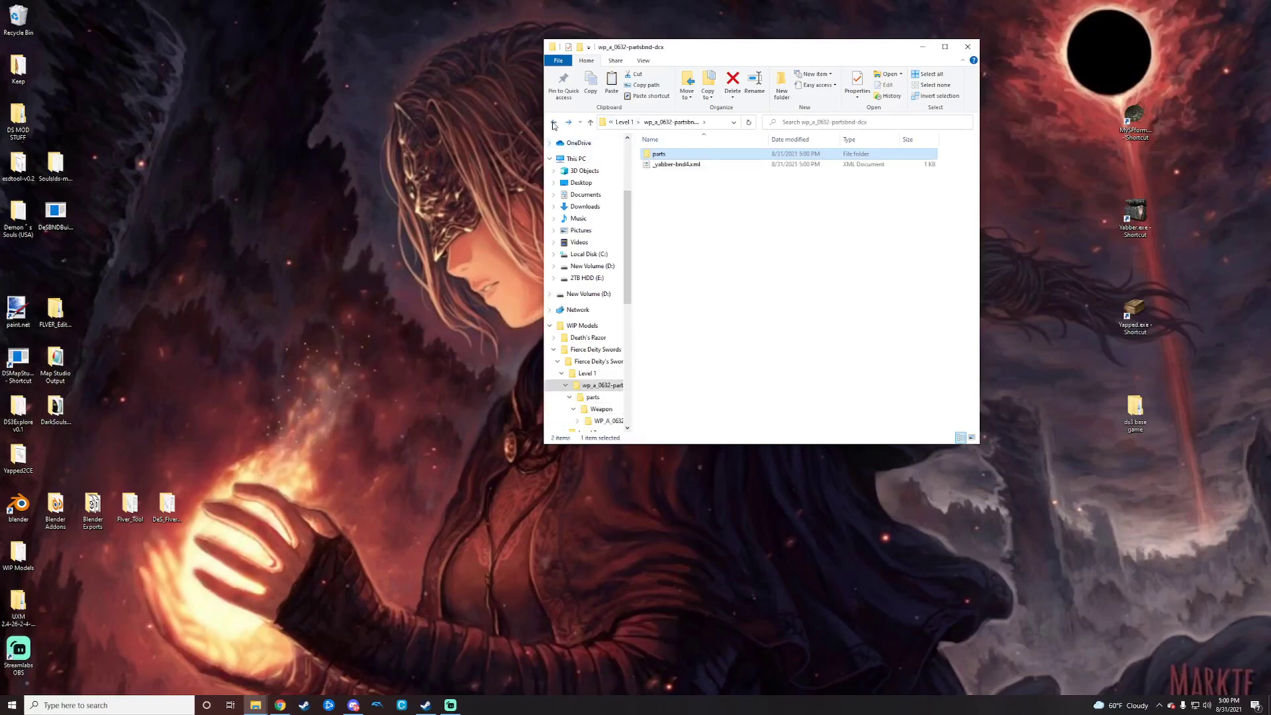
click(555, 125)
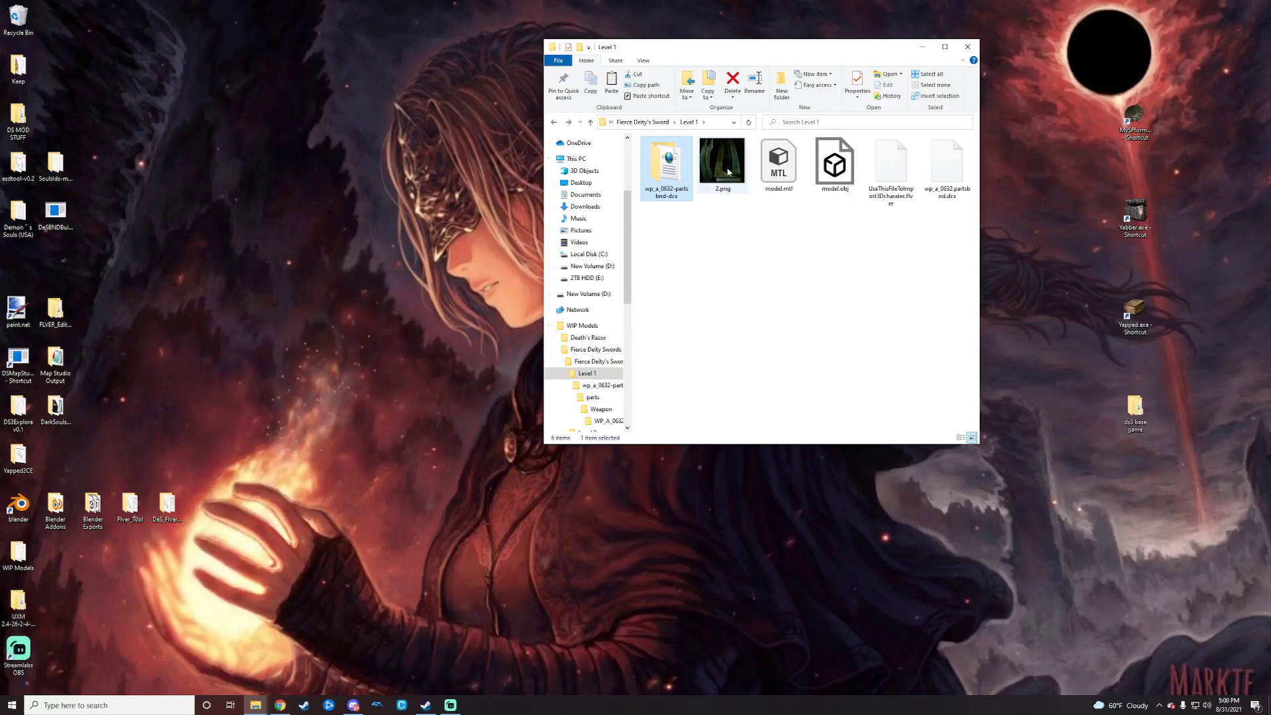
drag(746, 59, 641, 80)
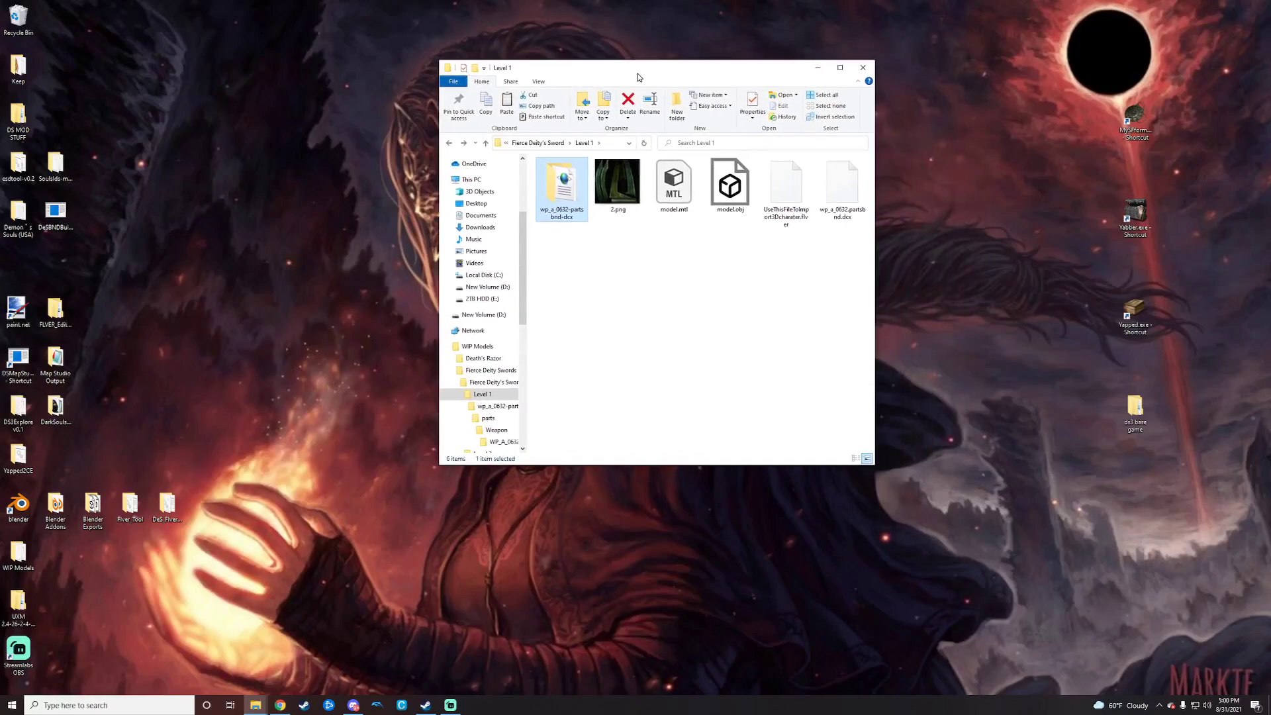